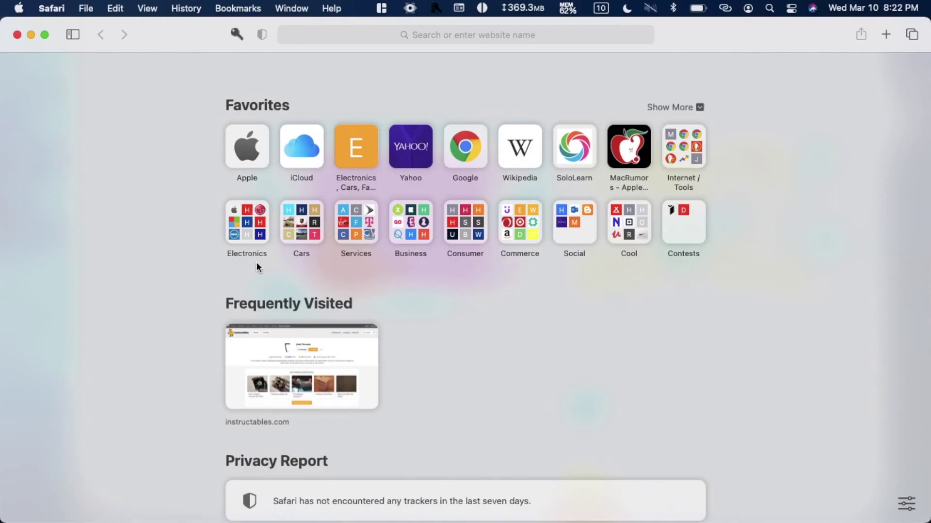
Go from Safari Extensions to the App Store's Top Free chart and open AdGuard for Safari's page.
left_click(56, 9)
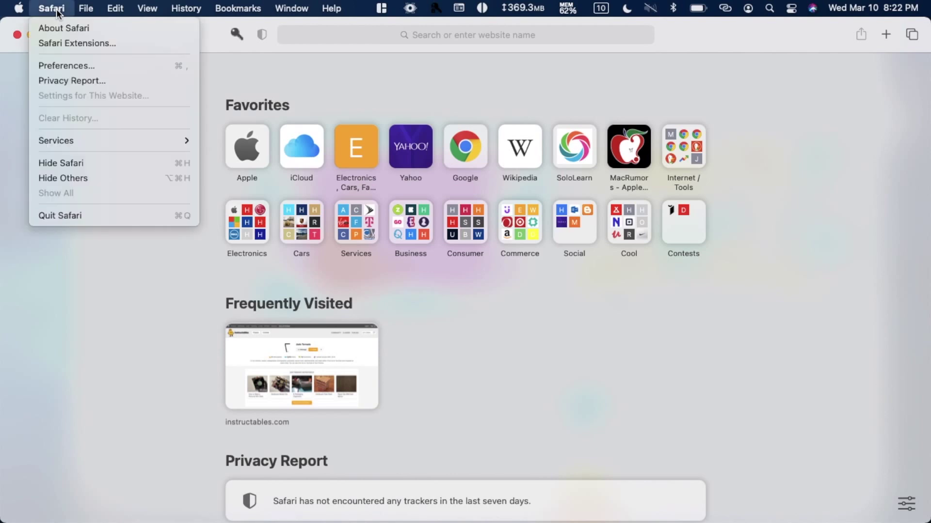
left_click(76, 43)
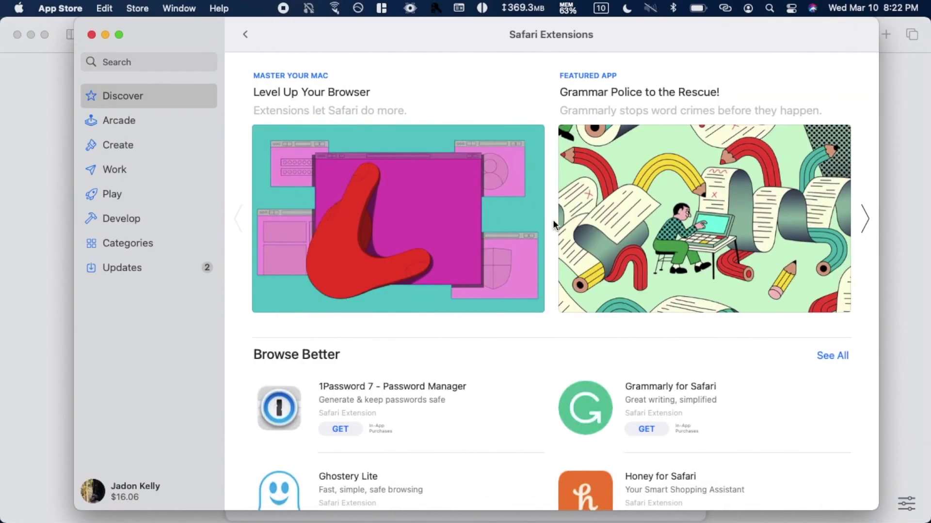
scroll(554, 224, "down", 10)
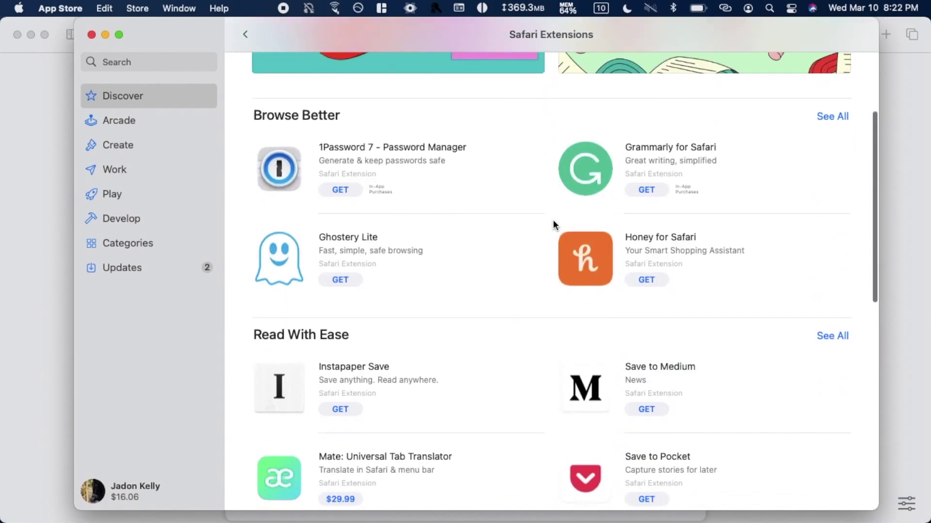
scroll(554, 224, "down", 6)
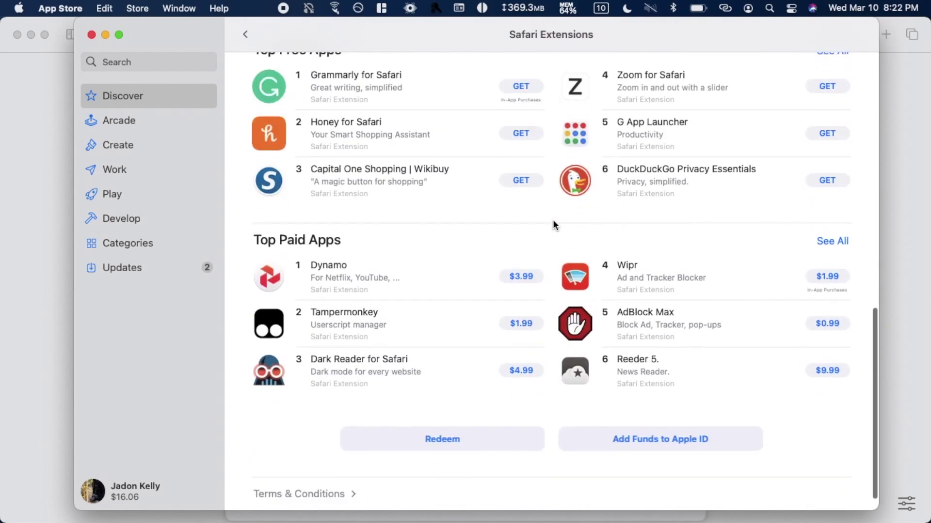
scroll(552, 224, "up", 3)
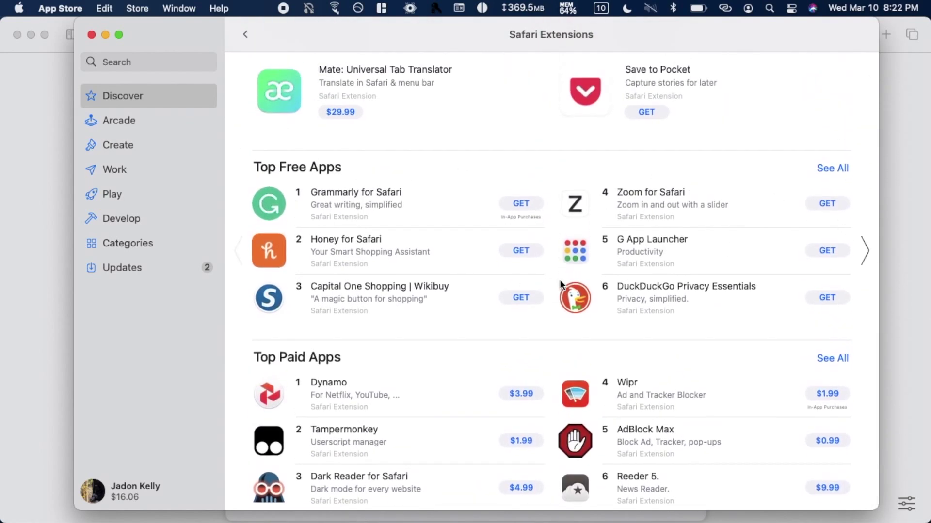
left_click(818, 168)
scroll(306, 360, "down", 10)
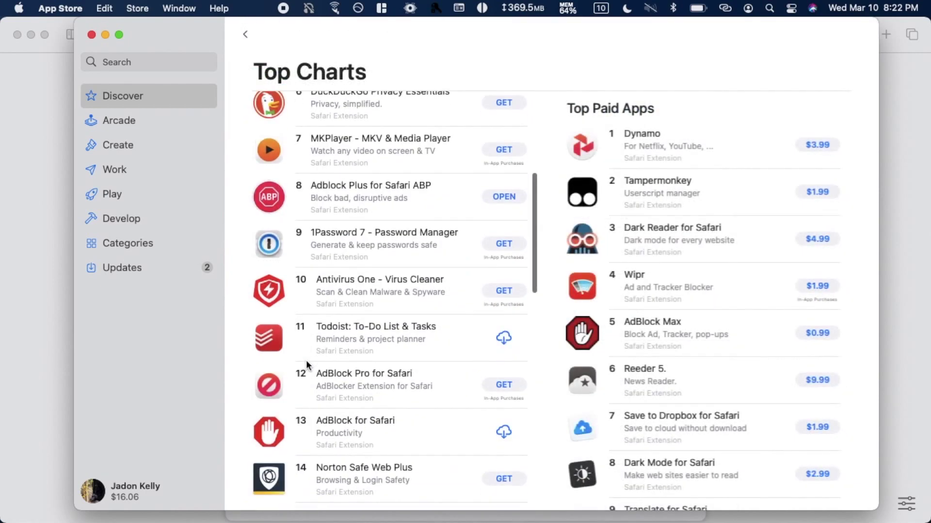
scroll(306, 364, "down", 3)
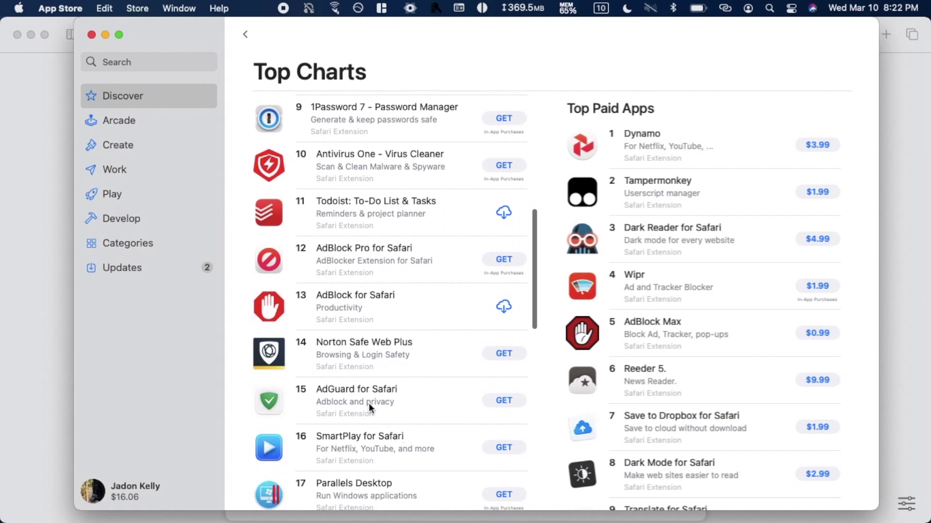
left_click(368, 404)
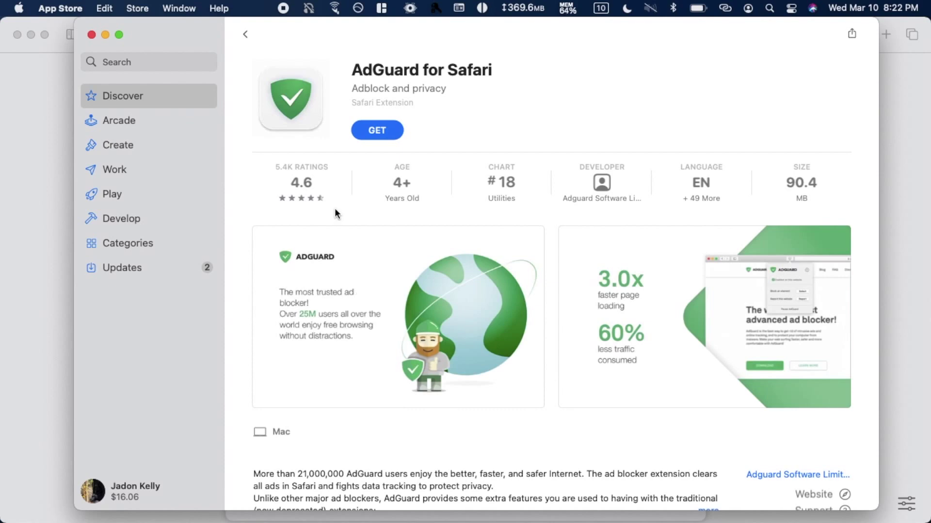
Get and install AdGuard for Safari with sign-in, open it, then return to Safari.
scroll(334, 208, "down", 5)
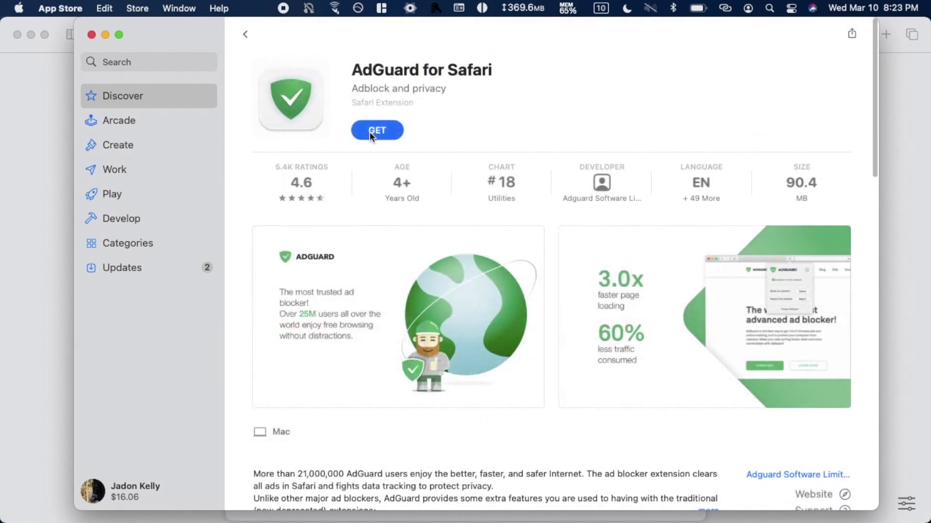
left_click(370, 132)
left_click(369, 132)
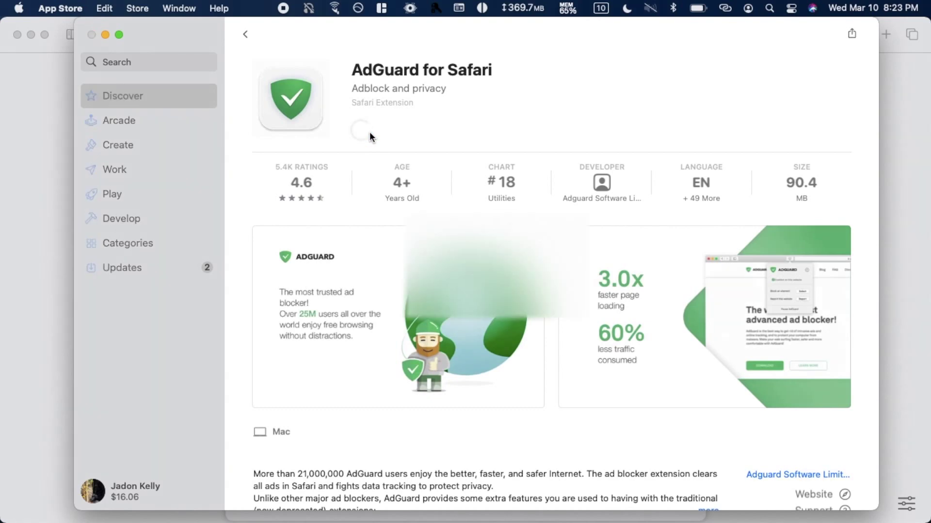
key("Return")
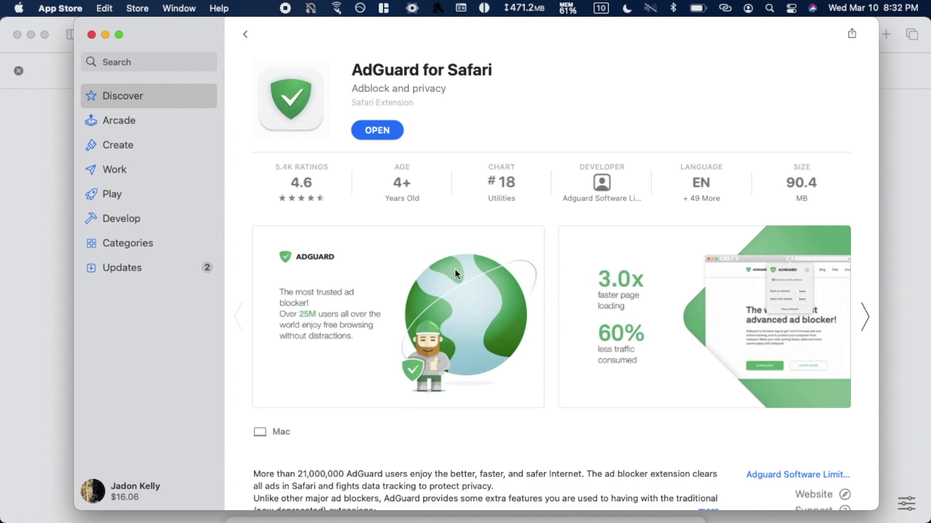
left_click(385, 129)
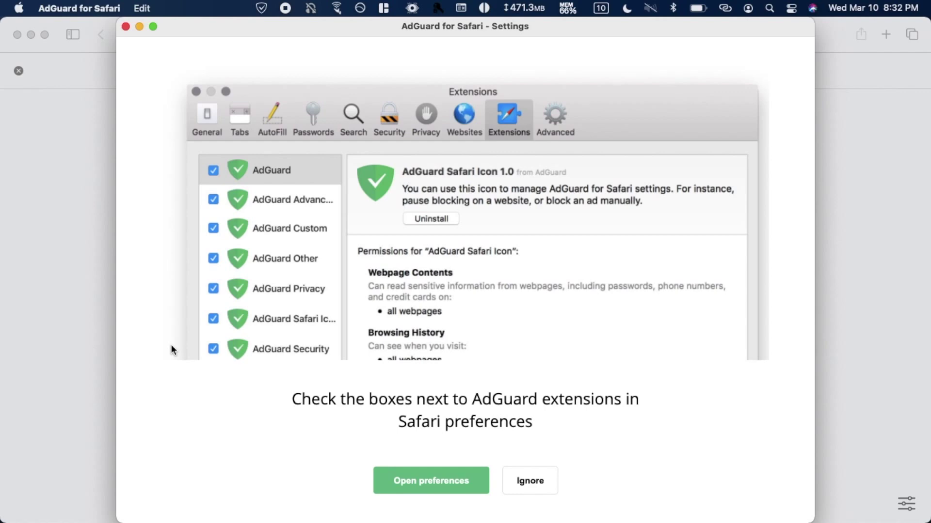
left_click(66, 290)
In Safari's Extensions preferences, enable AdGuard Advanced, Custom, General, Other and Privacy.
left_click(51, 7)
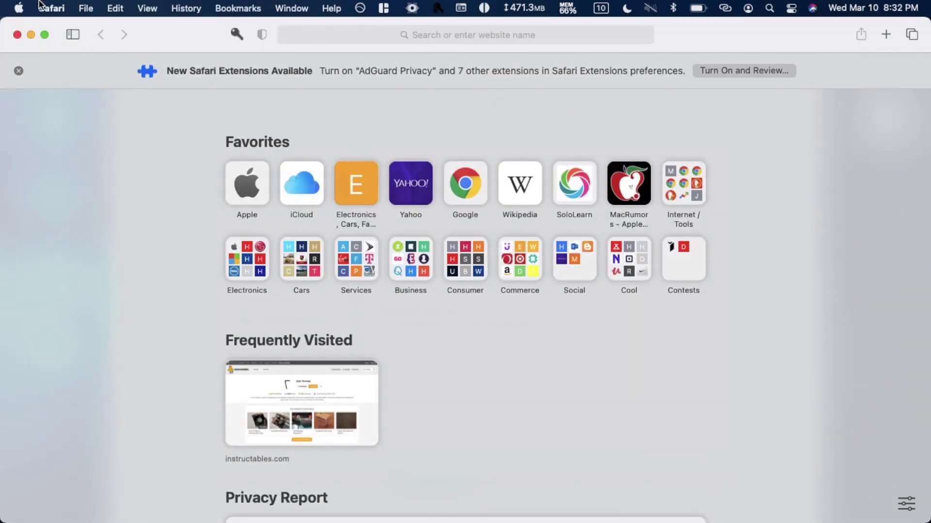
left_click(72, 65)
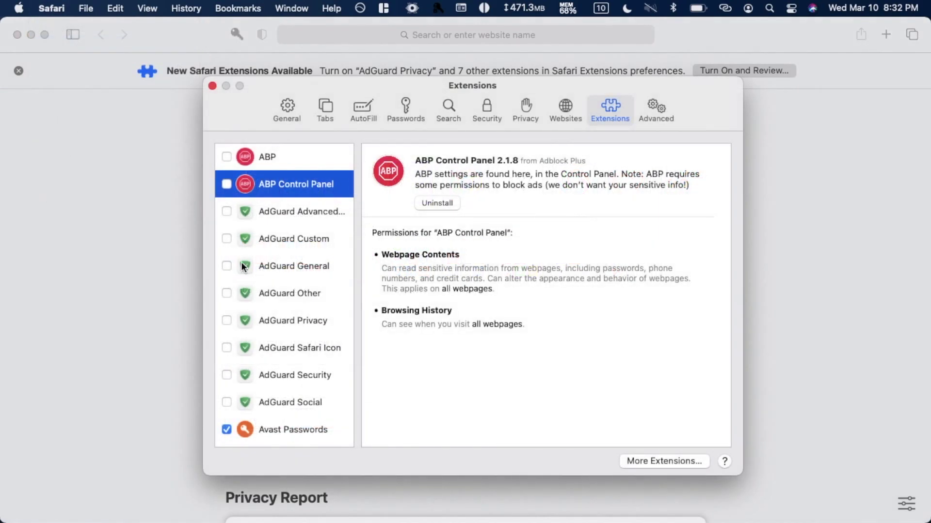
left_click(227, 211)
left_click(226, 239)
left_click(226, 266)
left_click(227, 293)
left_click(226, 321)
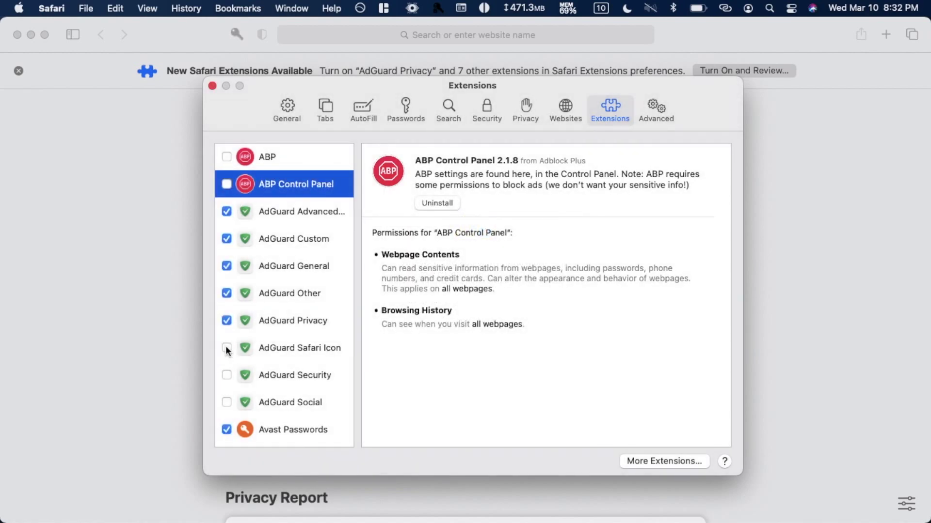
Turn on AdGuard Safari Icon, Security and Social, then show all open windows.
left_click(227, 348)
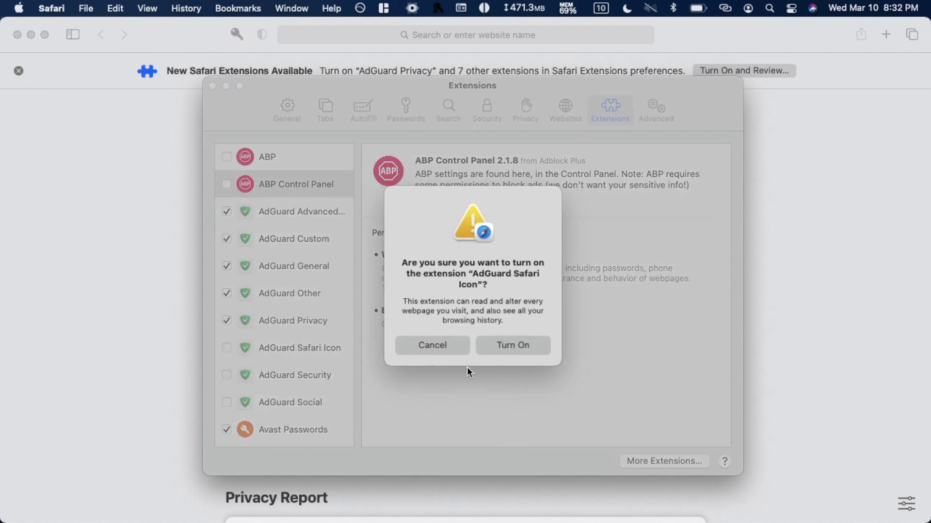
left_click(505, 346)
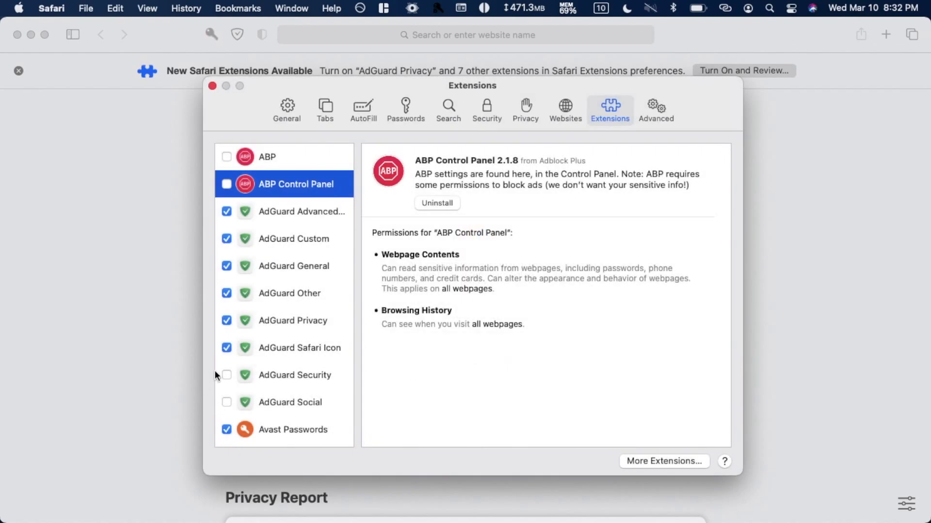
left_click(226, 375)
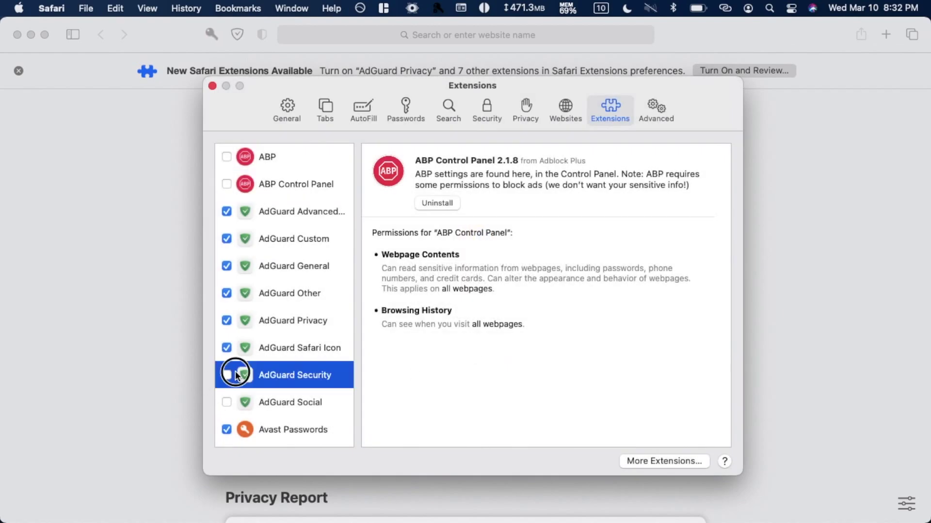
left_click(227, 404)
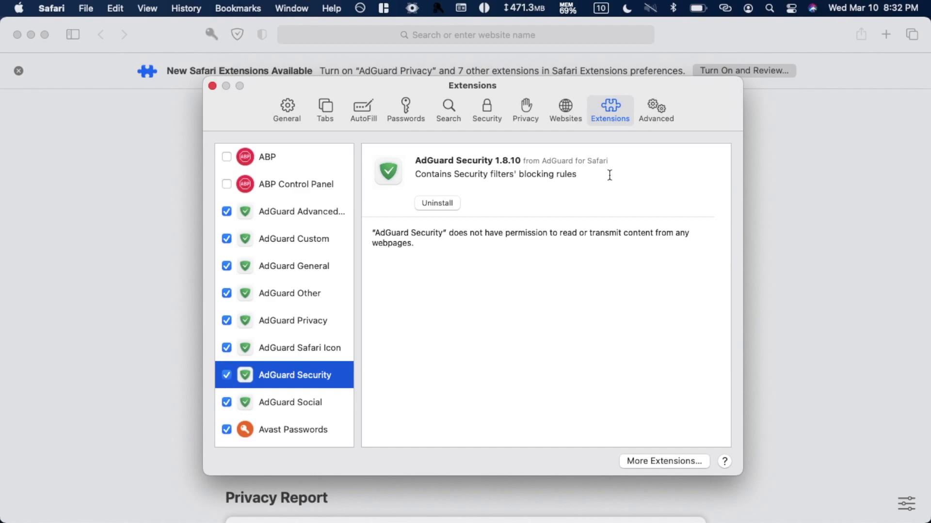
key("ctrl+Up")
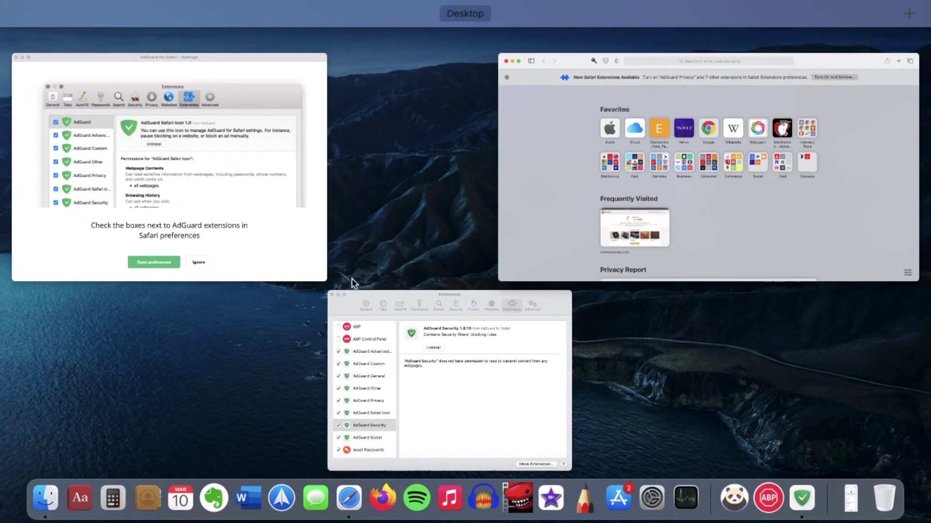
Review AdGuard's General tab and the Ad Blocking and Privacy filters, then close the settings window.
left_click(230, 176)
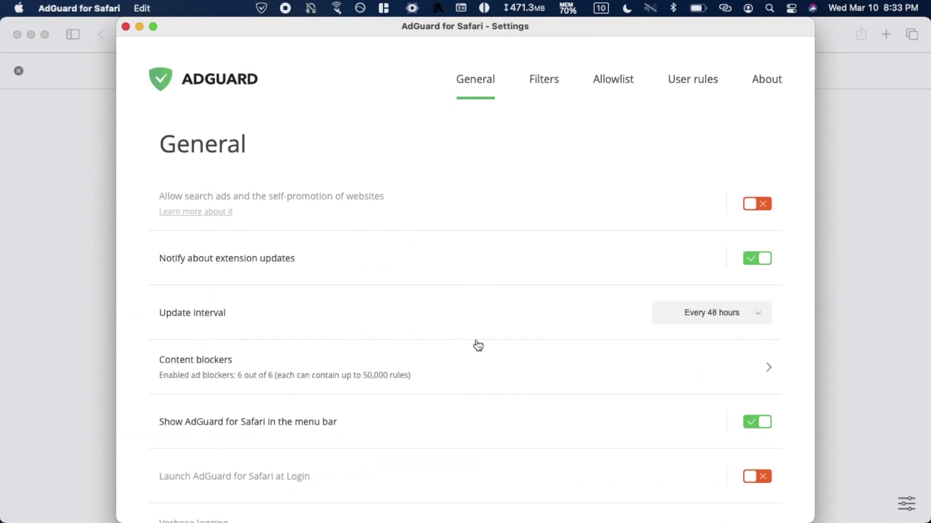
scroll(477, 343, "down", 5)
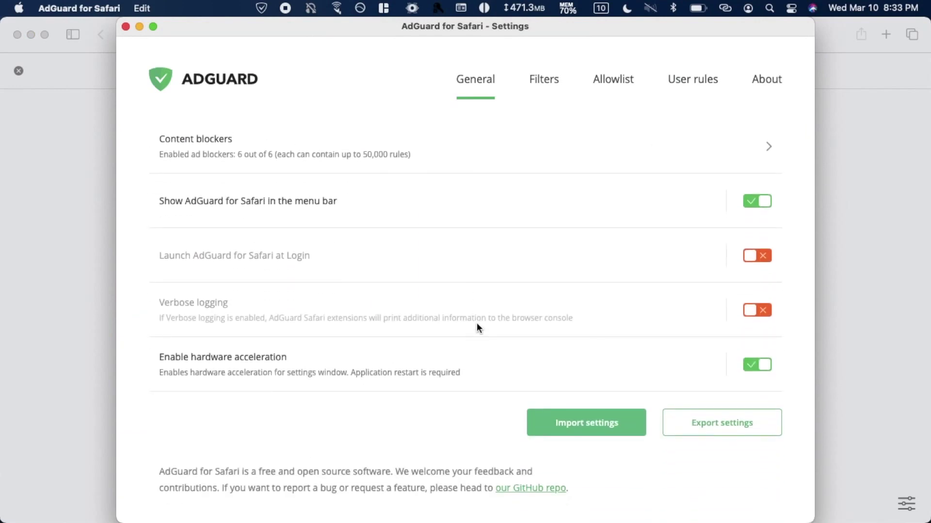
scroll(477, 325, "up", 5)
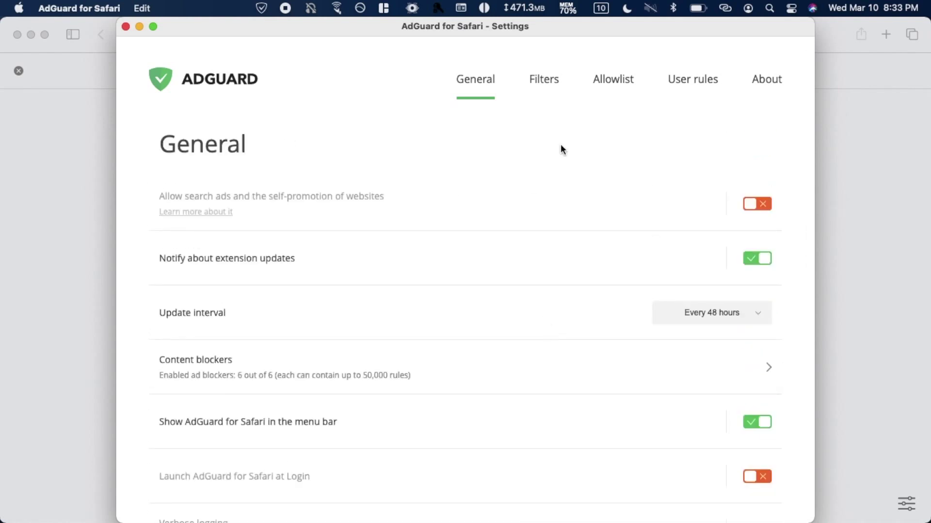
left_click(535, 81)
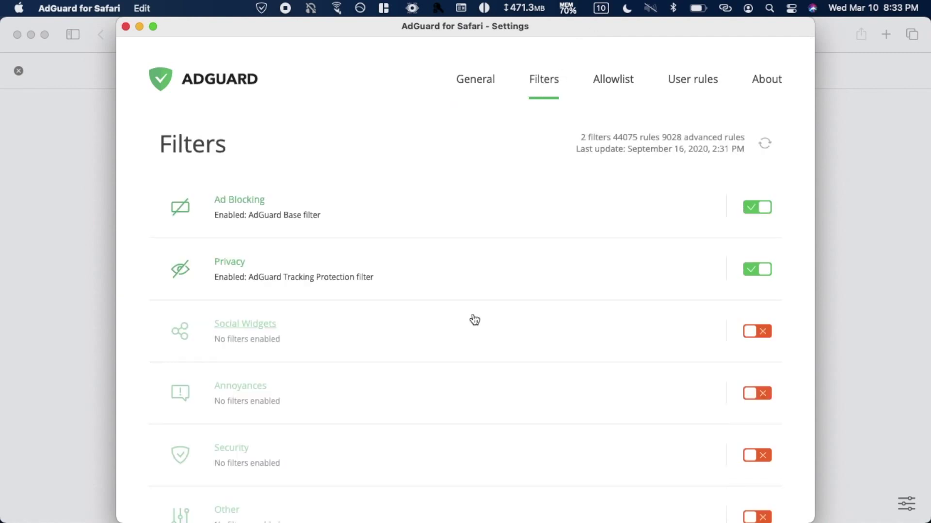
scroll(474, 320, "down", 5)
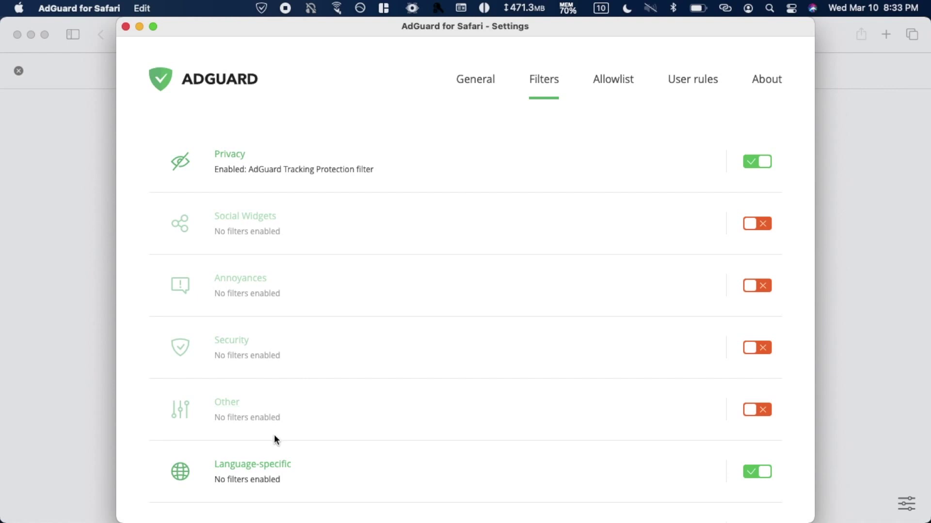
scroll(598, 350, "up", 5)
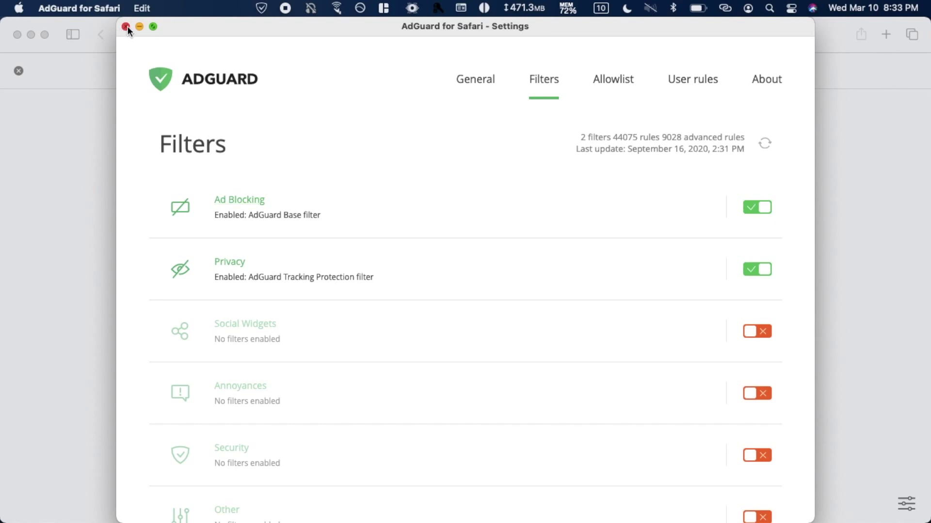
left_click(125, 26)
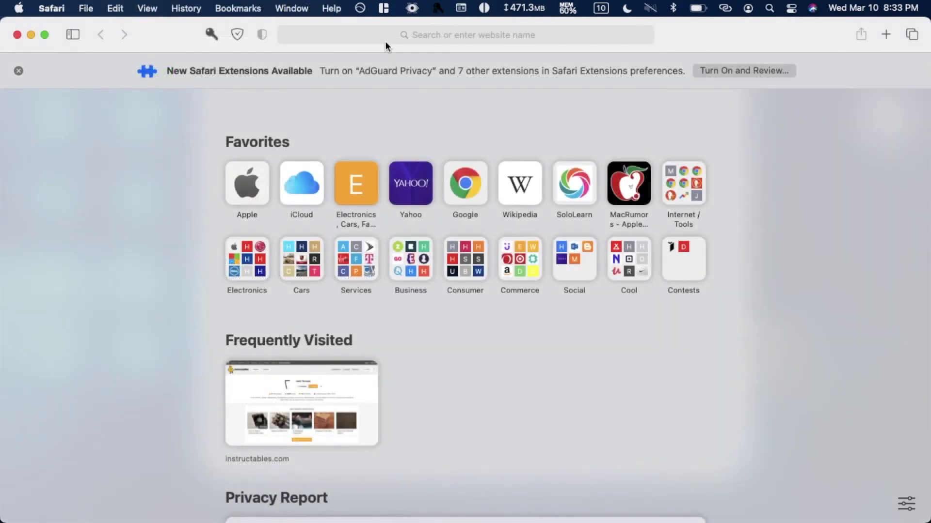
Load youtube.com by typing 'youtu' in the address bar, then check AdGuard's toolbar status.
left_click(386, 42)
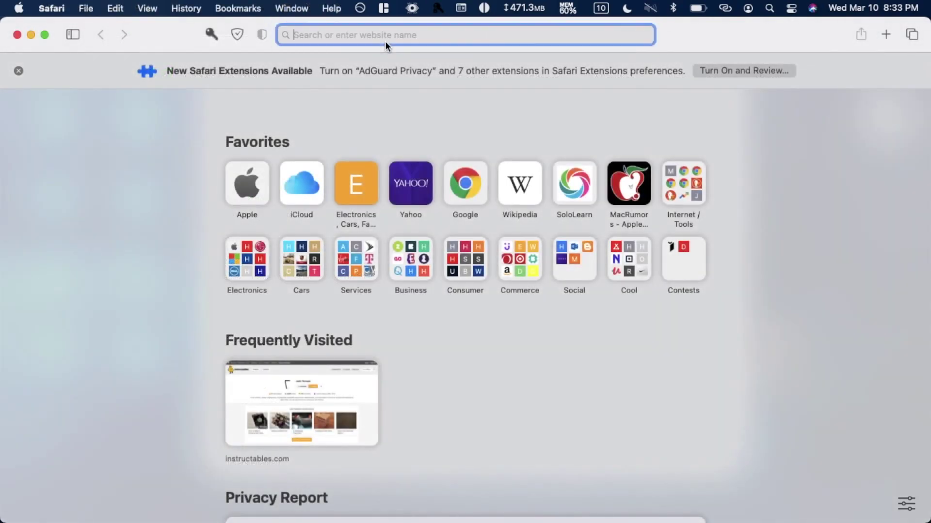
type("youtu")
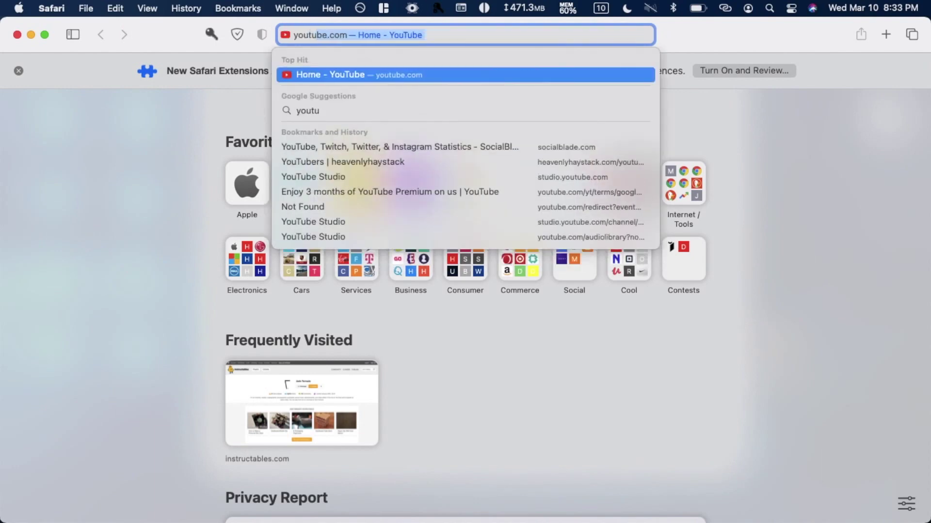
key("Return")
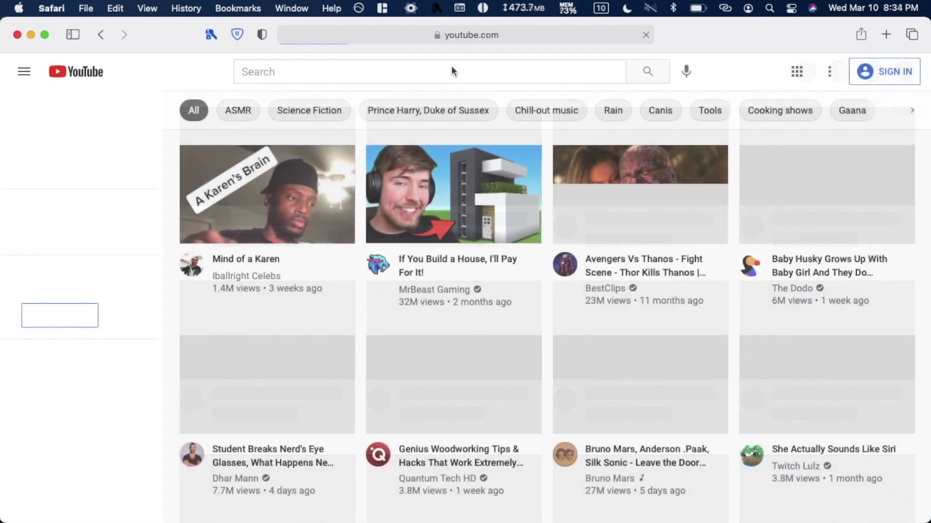
left_click(238, 35)
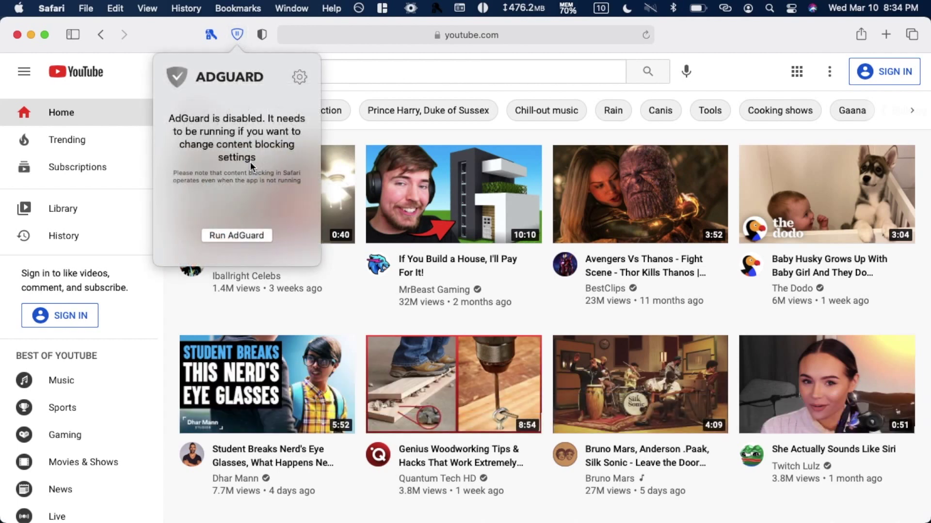
Choose Run AdGuard in the AdGuard popover.
left_click(299, 77)
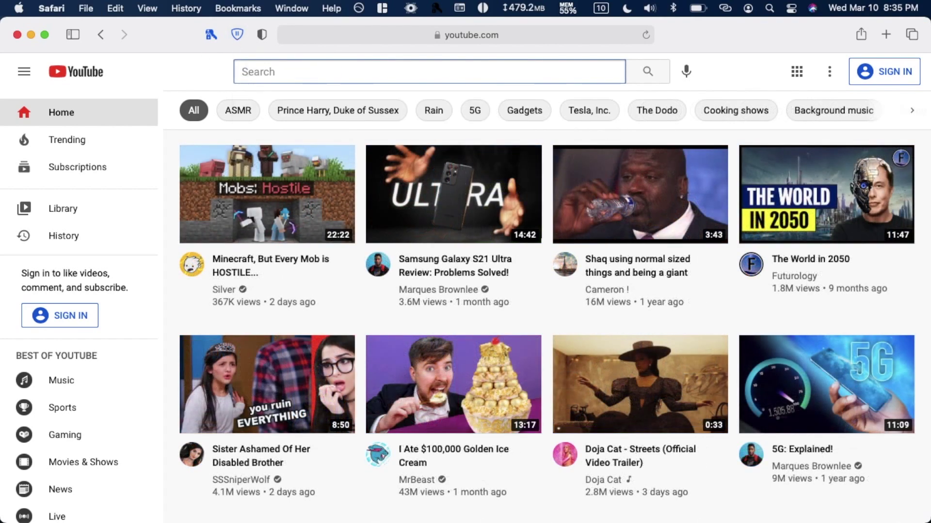
Search YouTube for 'soccer' and open Funny Soccer Football Vines 2020 #84.
type("soccer")
key("Return")
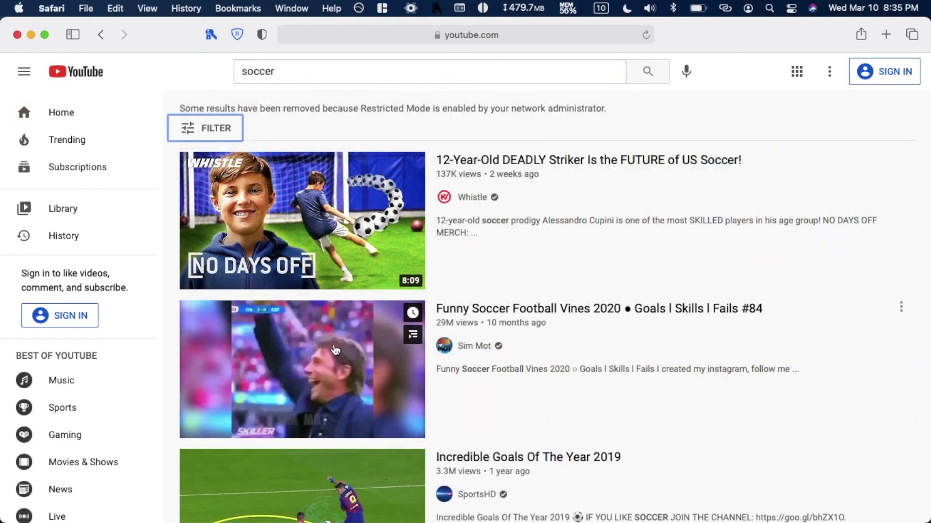
left_click(375, 328)
Lower the volume and pause the video at 0:05.
key("XF86AudioRaiseVolume")
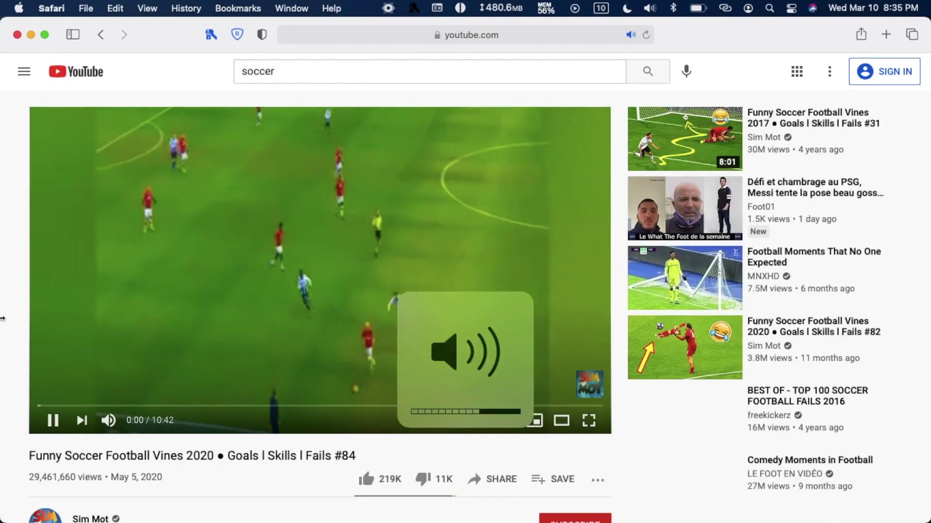
key("XF86AudioLowerVolume")
key("XF86AudioLowerVolume")
key("XF86AudioLowerVolume")
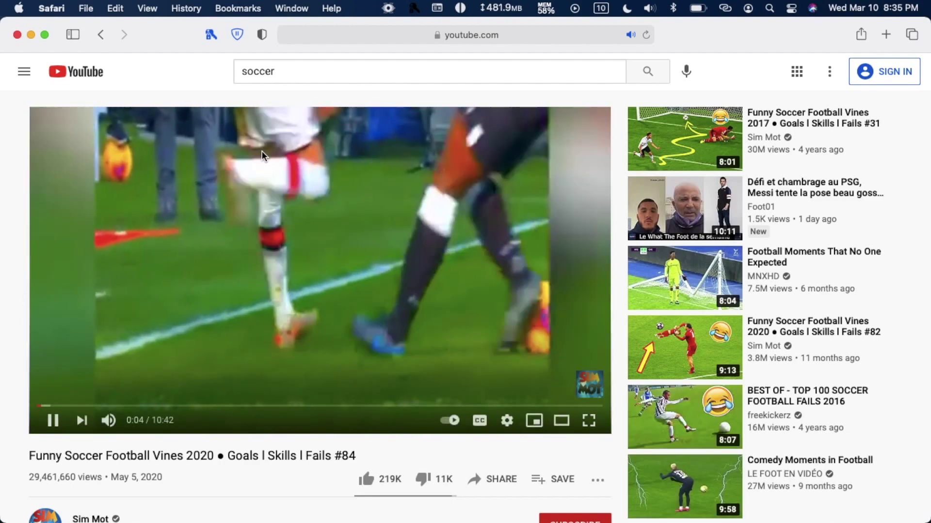
left_click(254, 156)
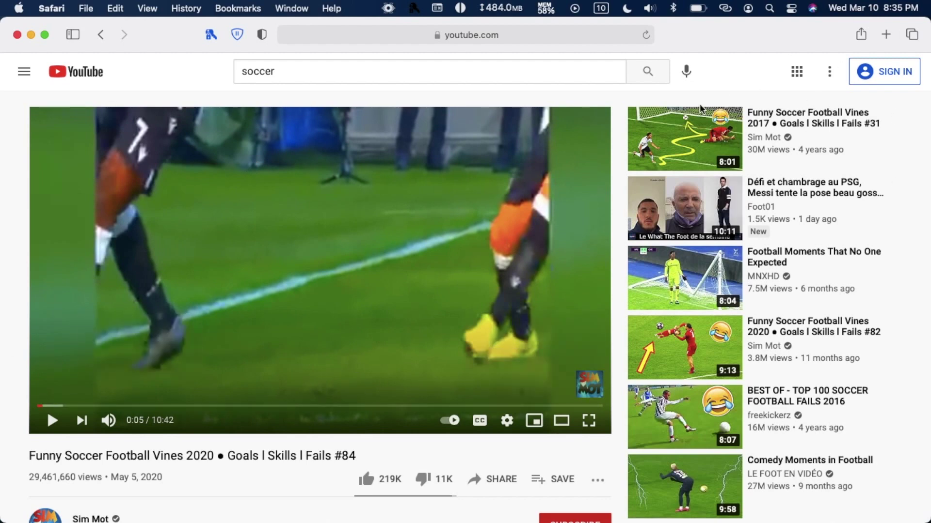
scroll(592, 132, "down", 6)
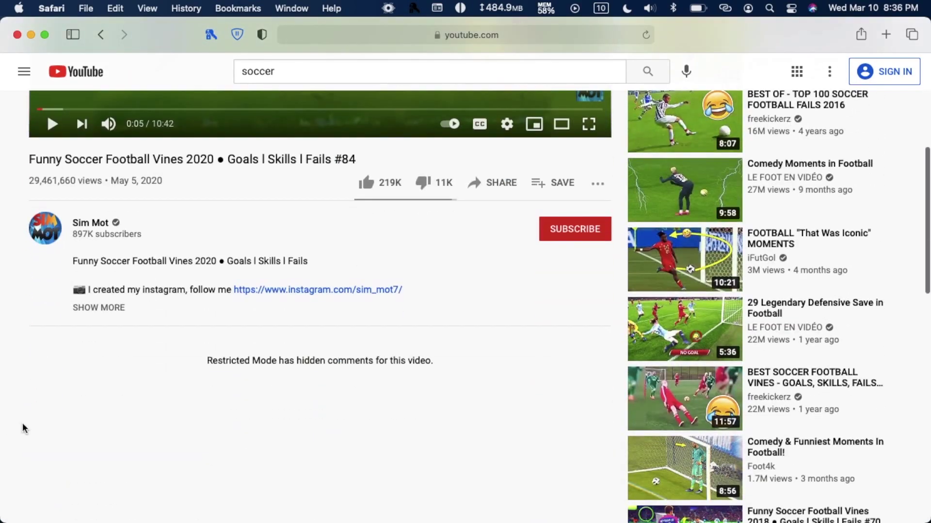
scroll(220, 378, "up", 6)
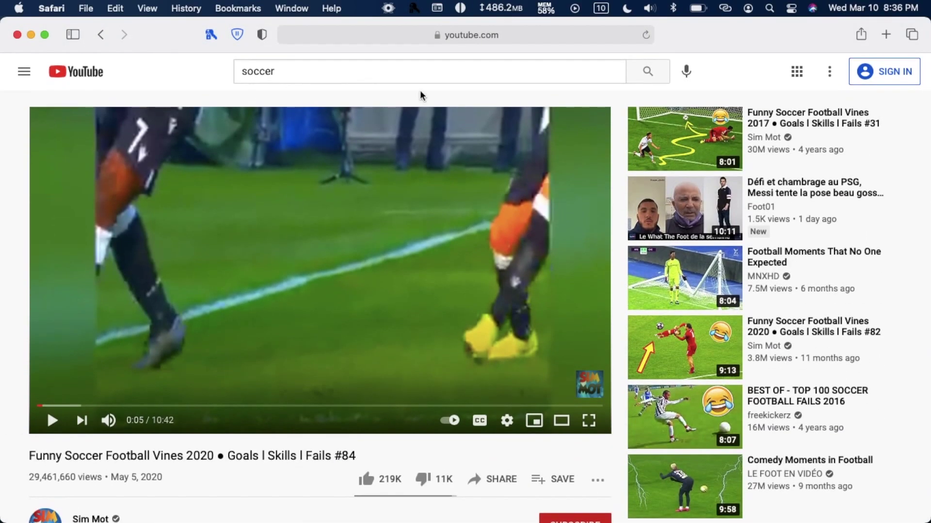
Replace the YouTube address with a Google search for 'tech' and open 'Verge Tech - The Verge'.
left_click(381, 30)
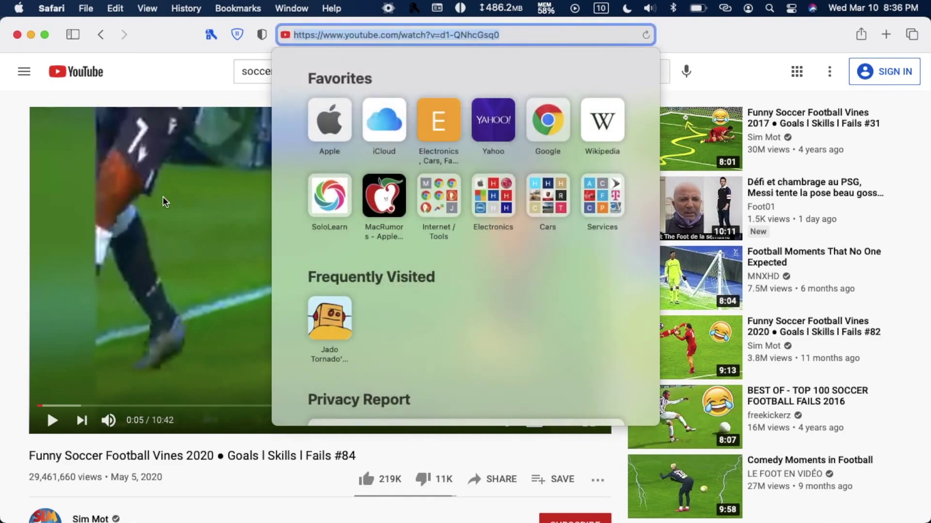
scroll(164, 197, "down", 2)
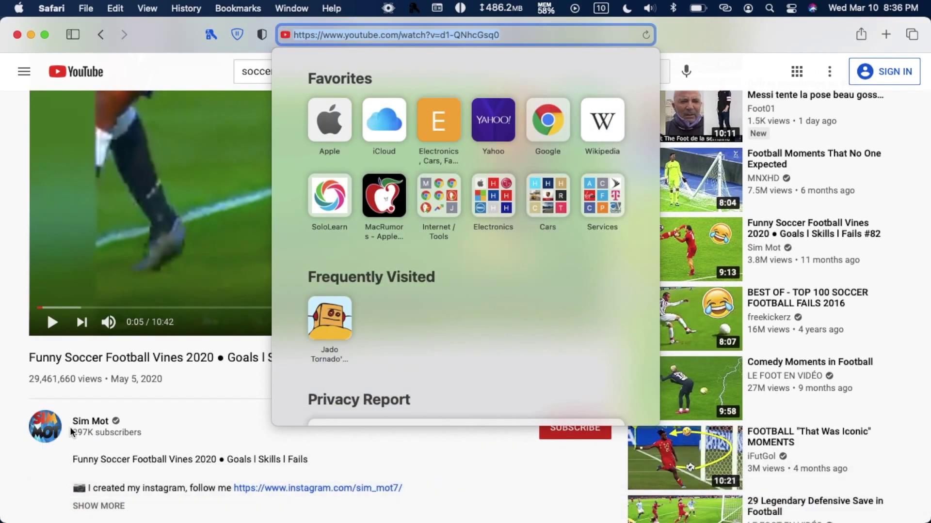
left_click(44, 494)
scroll(236, 281, "up", 2)
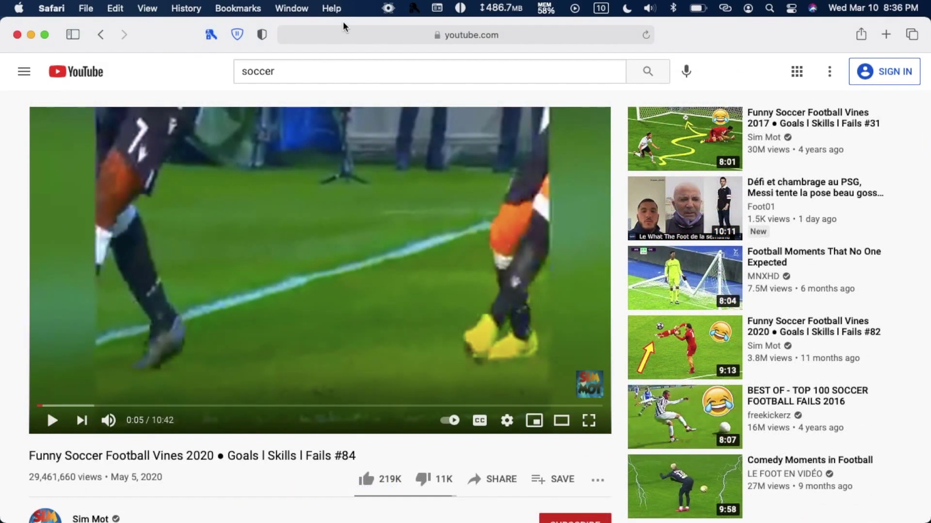
left_click(324, 39)
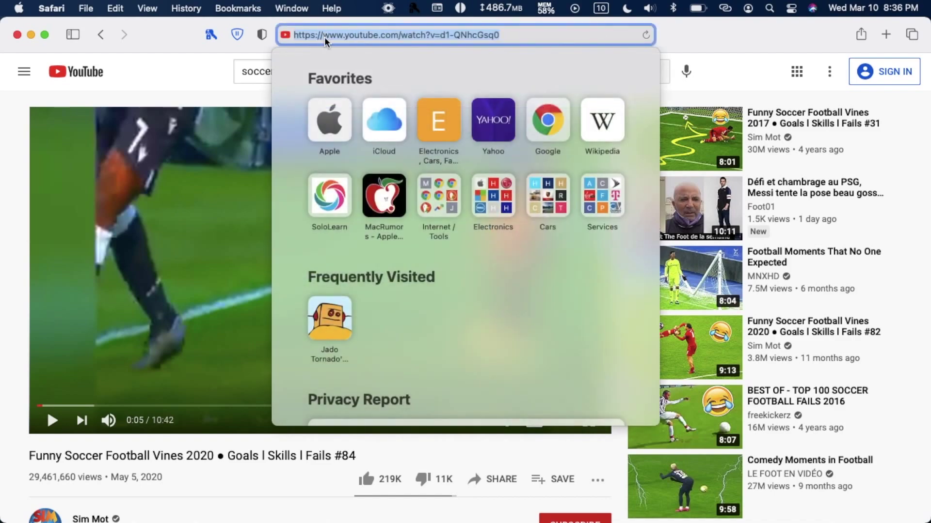
key("BackSpace")
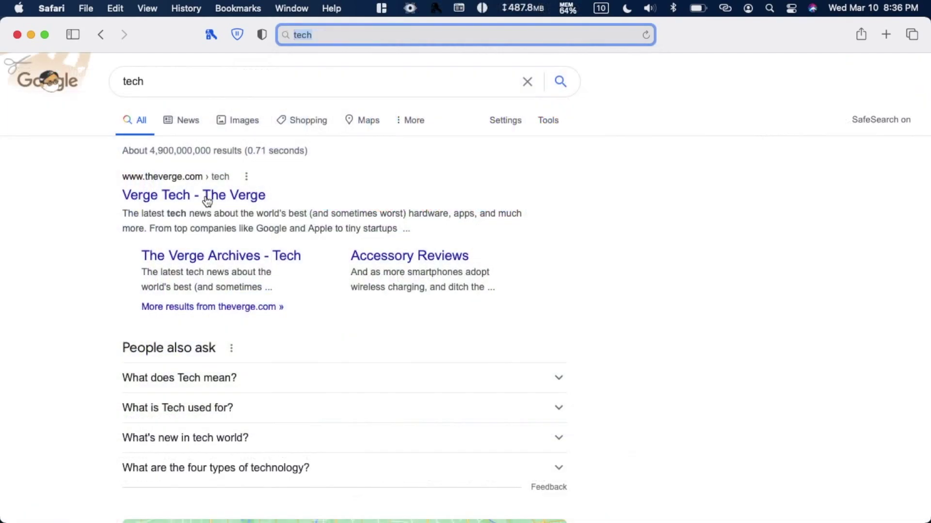
left_click(207, 197)
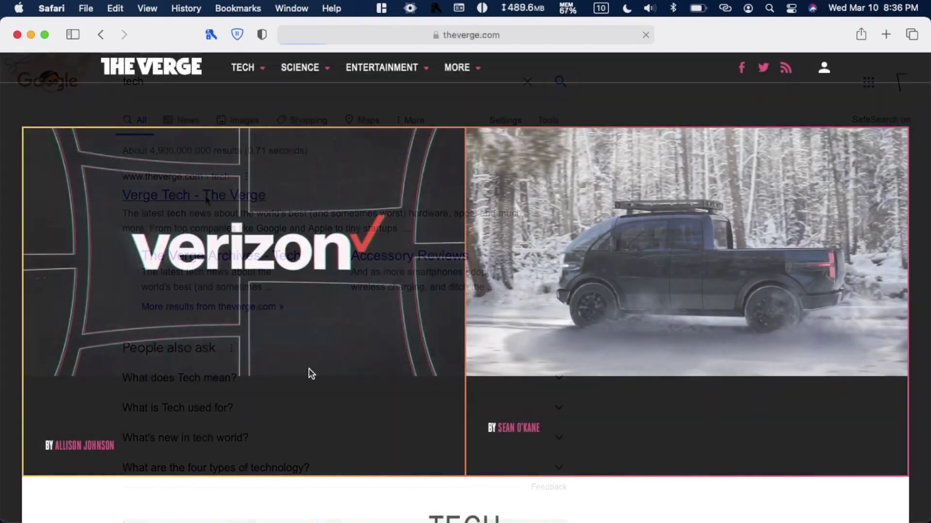
scroll(309, 373, "down", 10)
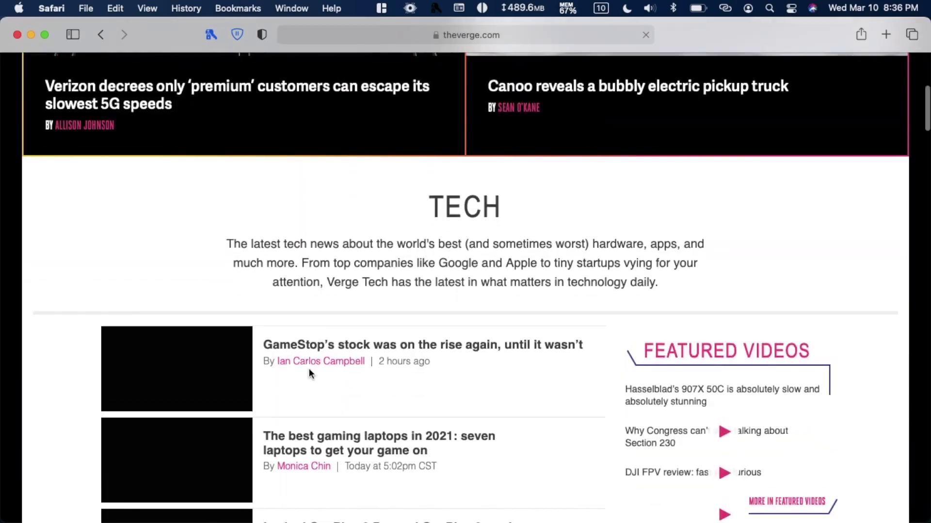
scroll(309, 374, "down", 15)
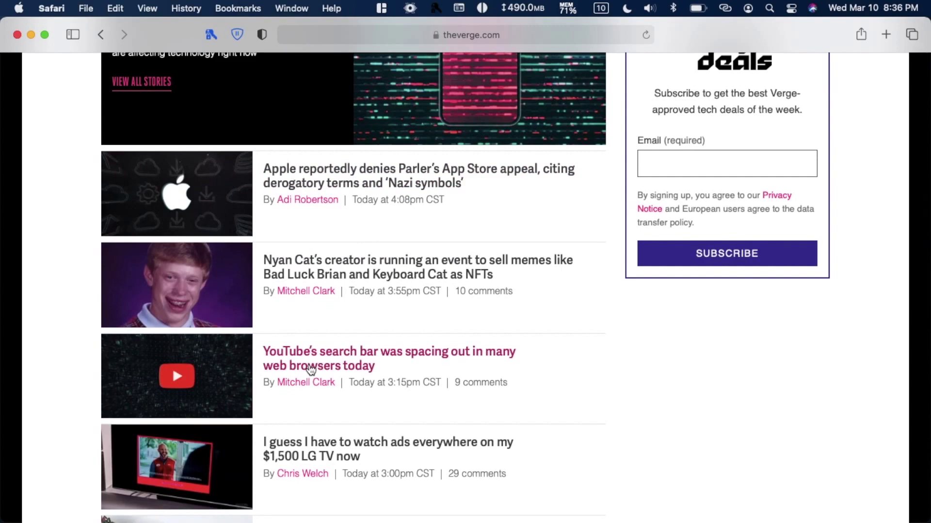
scroll(310, 369, "down", 6)
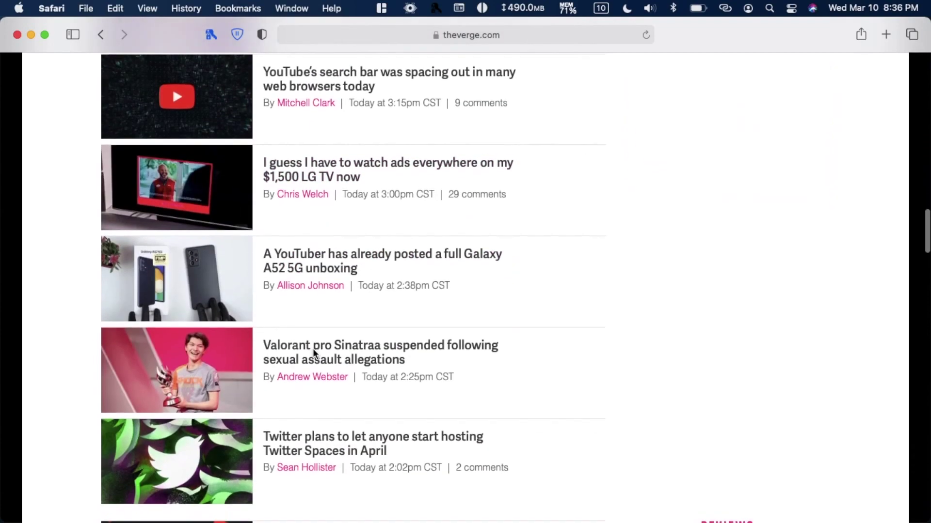
scroll(313, 354, "down", 6)
scroll(314, 353, "up", 6)
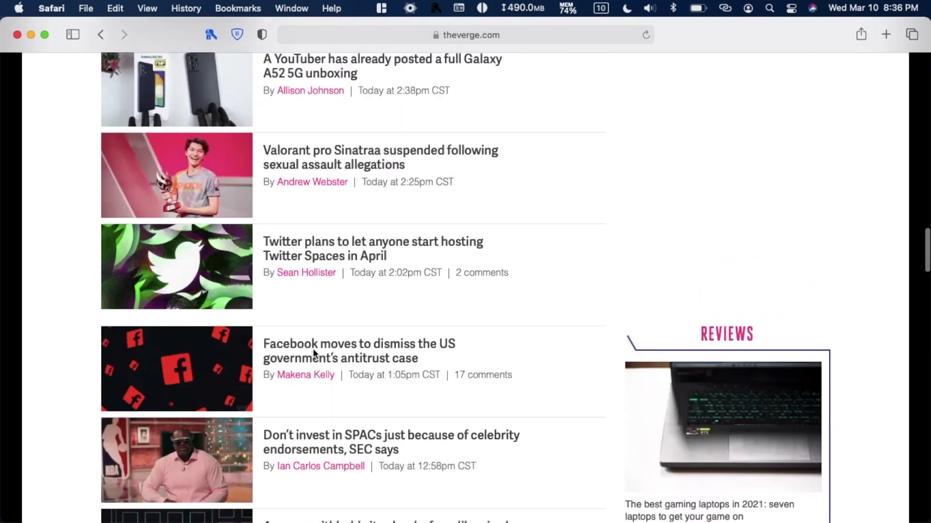
scroll(313, 353, "up", 10)
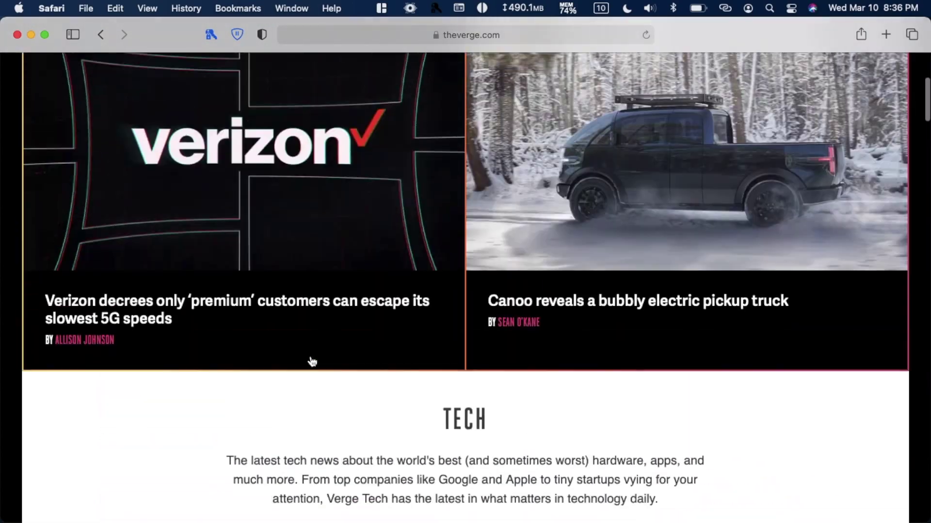
scroll(312, 359, "down", 4)
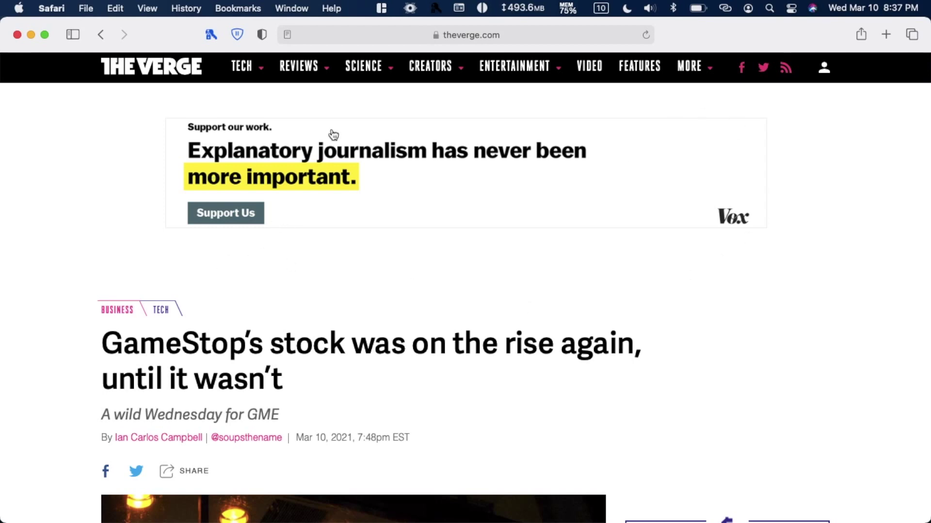
Scroll through the GameStop stock article down to the Vox Media footer and back, checking for ads.
scroll(48, 297, "down", 20)
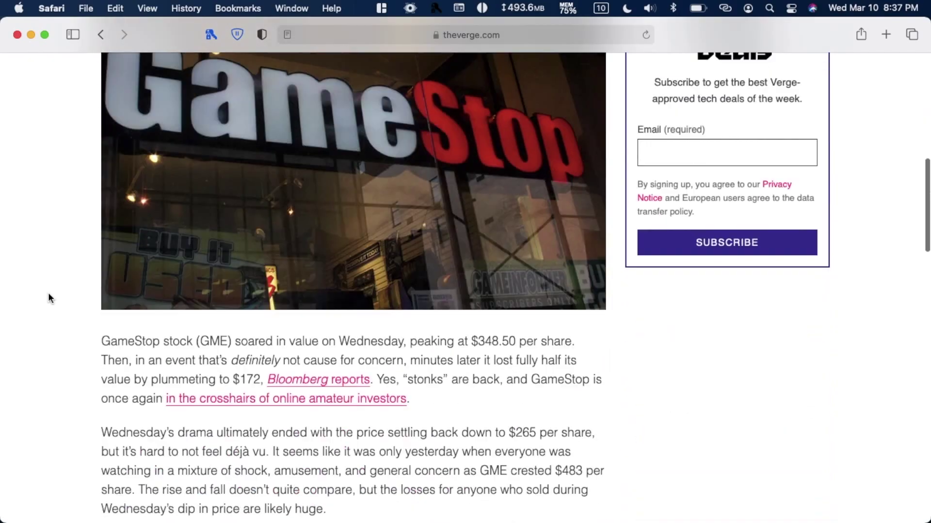
scroll(694, 169, "down", 15)
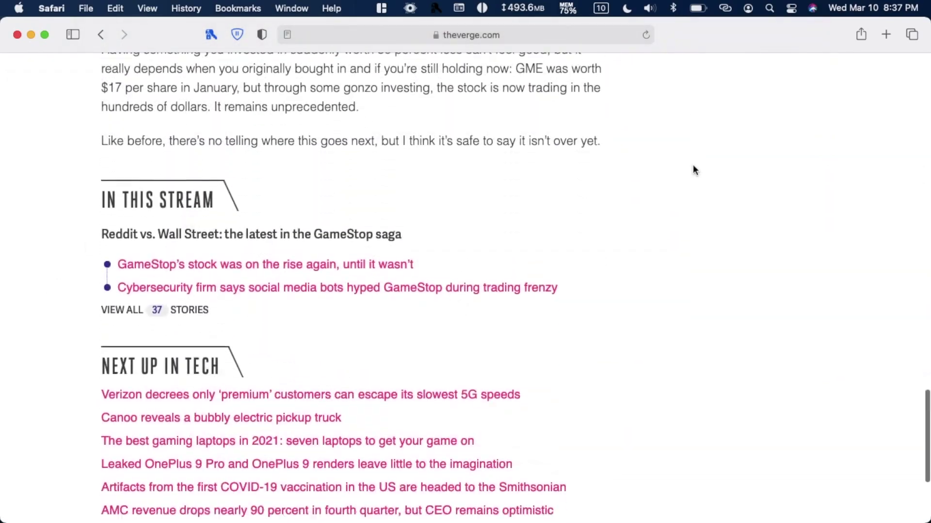
scroll(694, 170, "up", 5)
scroll(694, 170, "up", 20)
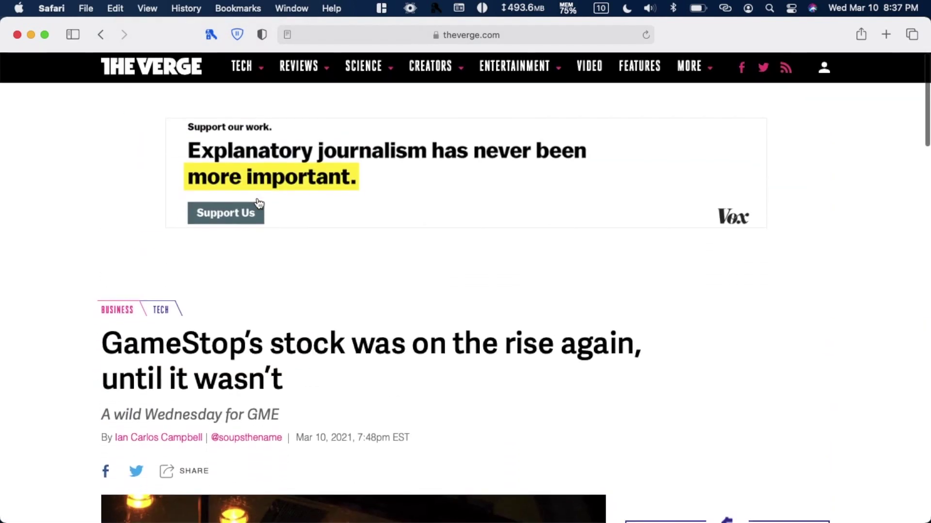
scroll(189, 171, "down", 10)
scroll(189, 171, "down", 10)
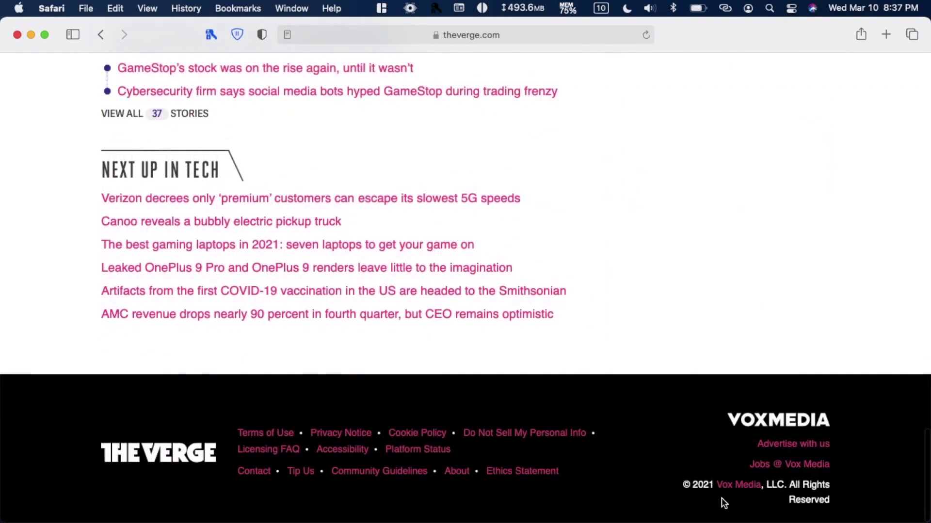
scroll(577, 291, "up", 20)
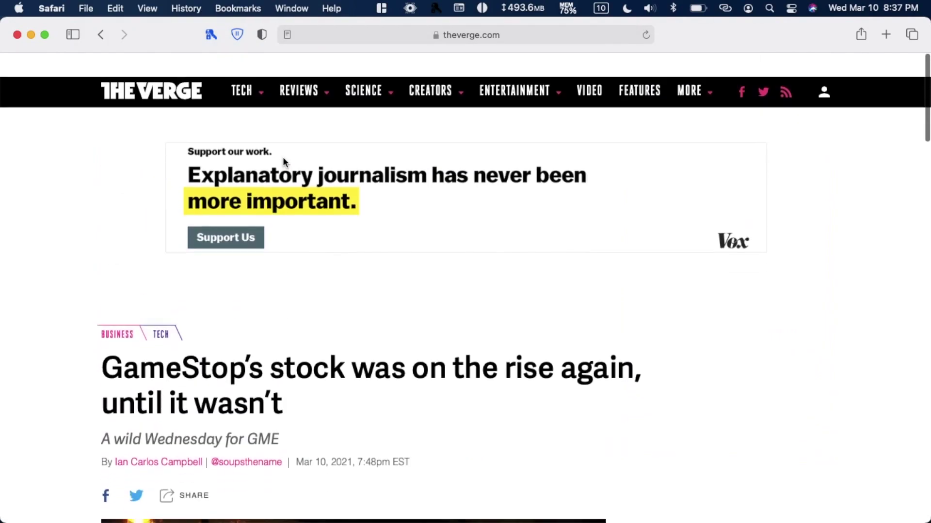